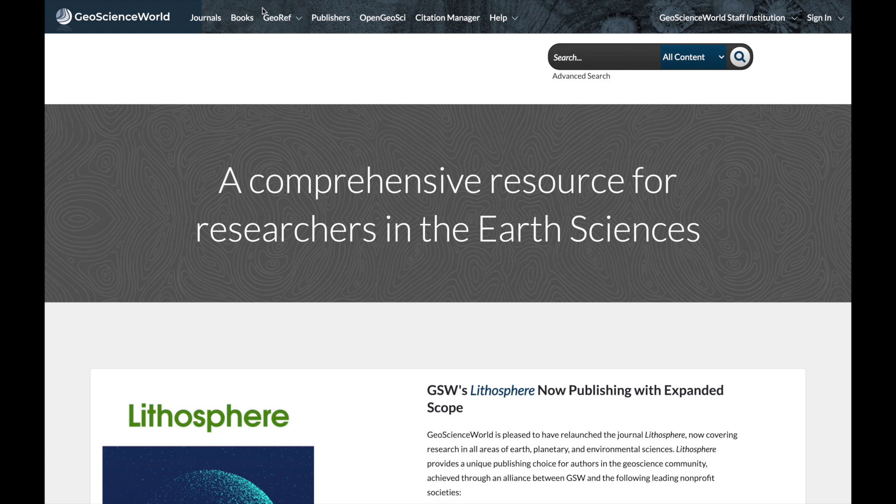
# Open the GeoRef menu from the GeoScienceWorld top navigation bar
pyautogui.click(299, 20)
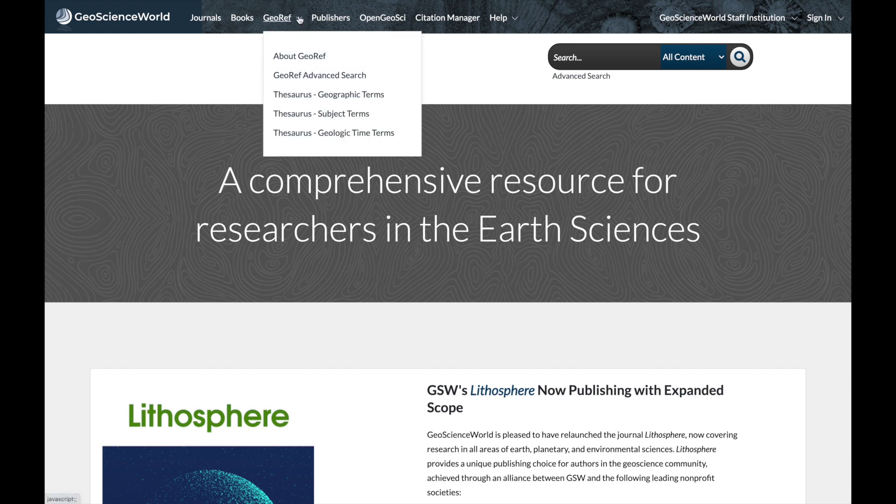
# Open About GeoRef and browse its topic tiles, like minerals and fossils, then return to the top
pyautogui.click(299, 57)
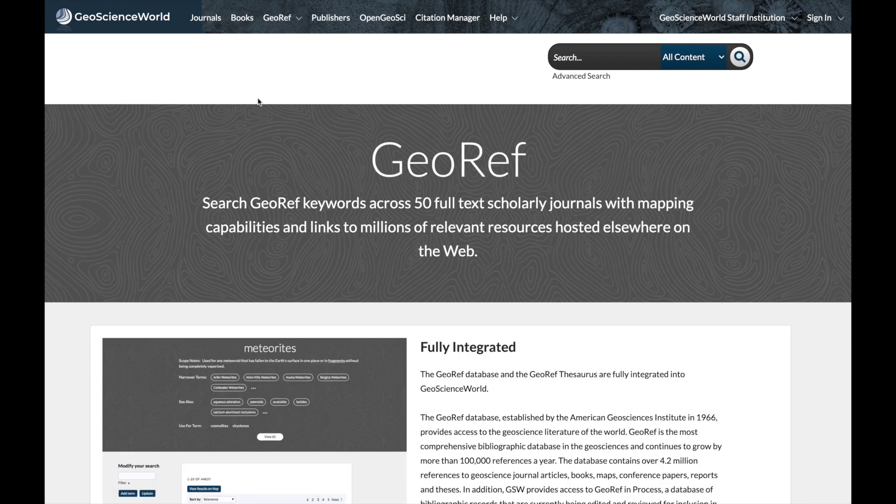
pyautogui.scroll(-2, 217, 156)
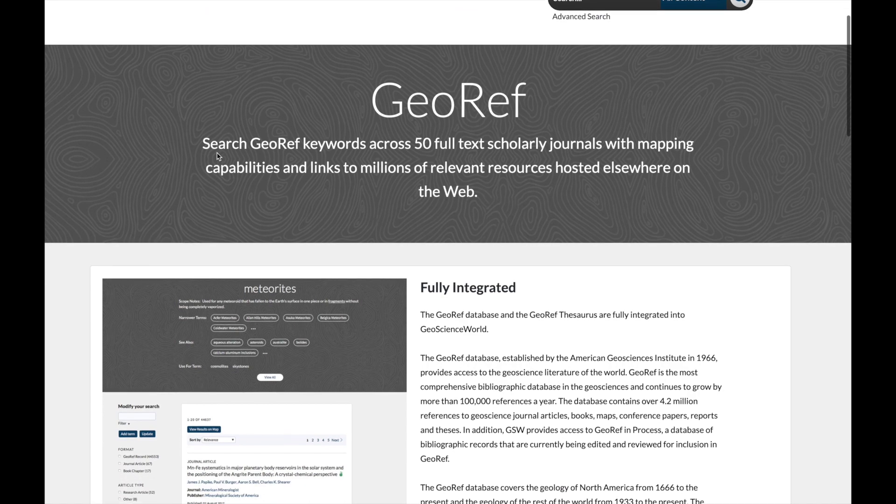
pyautogui.scroll(-2, 217, 156)
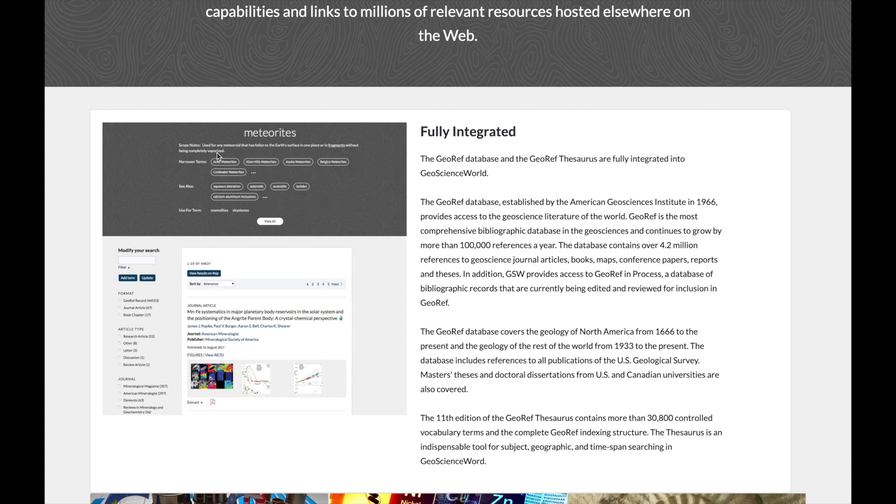
pyautogui.scroll(-2, 216, 153)
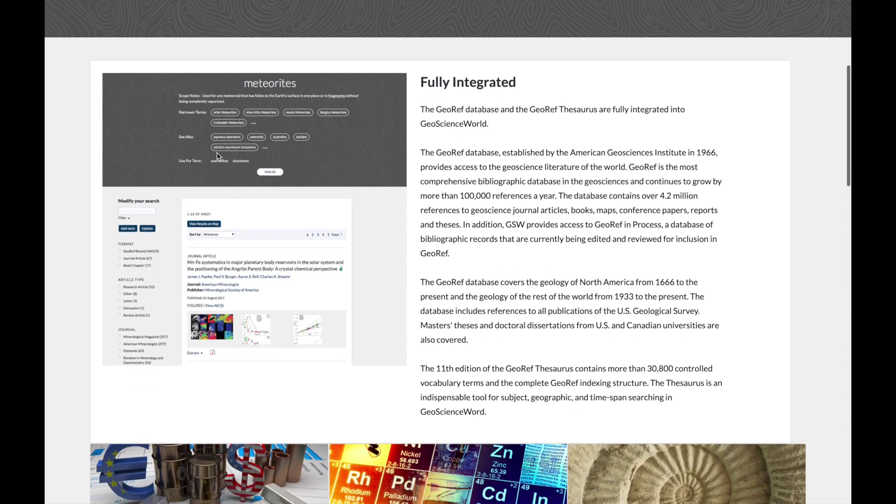
pyautogui.scroll(-2, 217, 152)
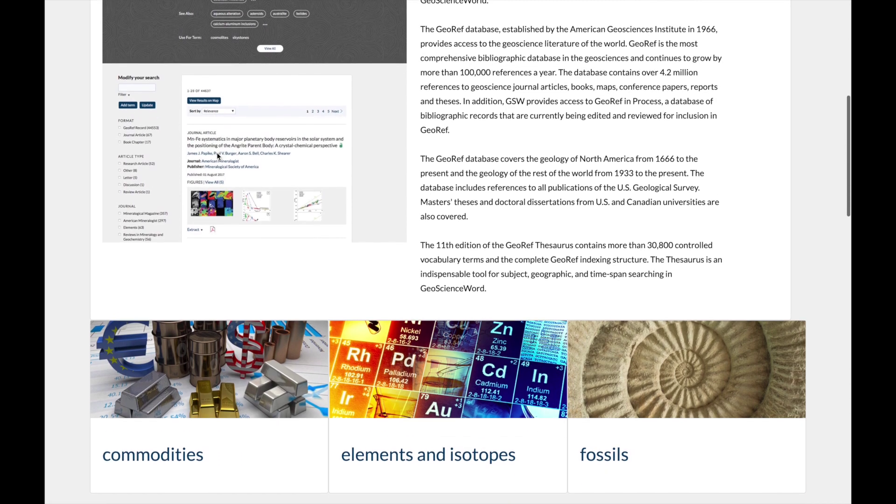
pyautogui.scroll(-2, 217, 152)
pyautogui.scroll(-2, 216, 153)
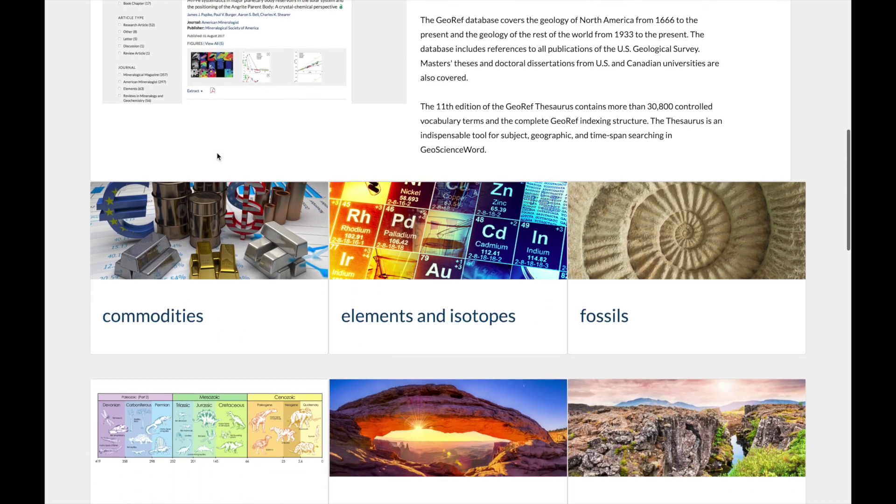
pyautogui.scroll(-2, 217, 152)
pyautogui.scroll(-5, 216, 155)
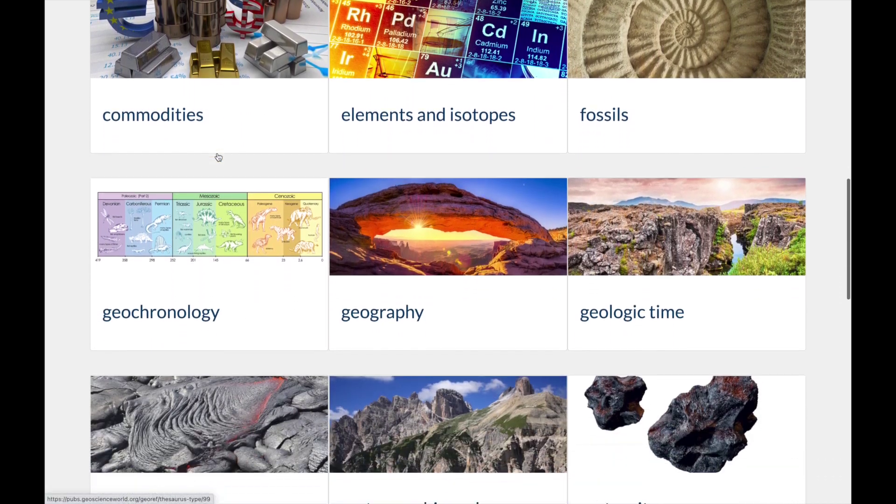
pyautogui.scroll(-5, 218, 157)
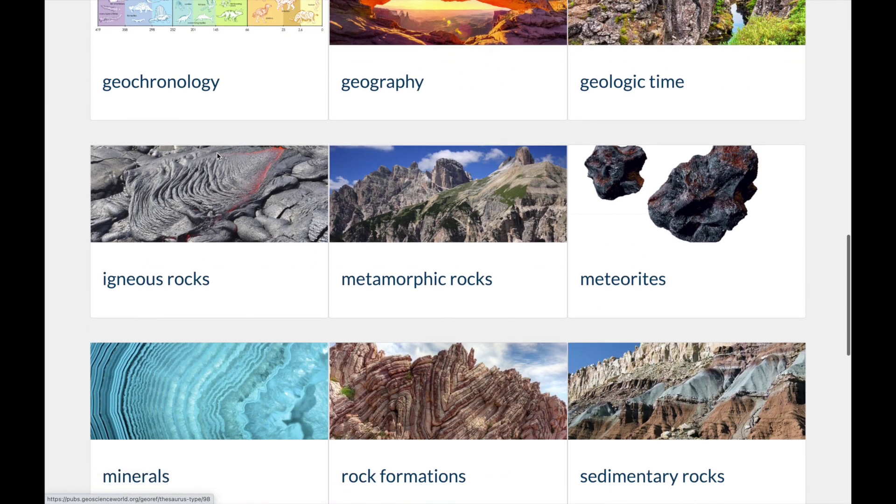
pyautogui.scroll(-5, 218, 156)
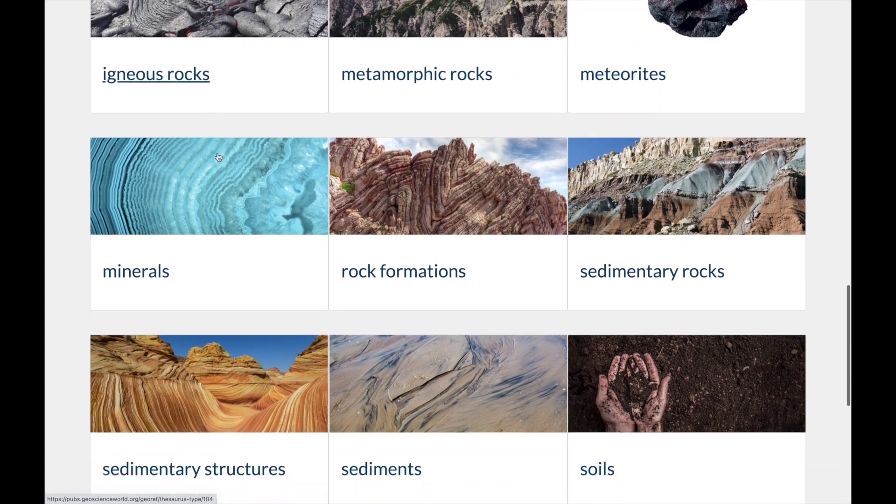
pyautogui.scroll(4, 218, 157)
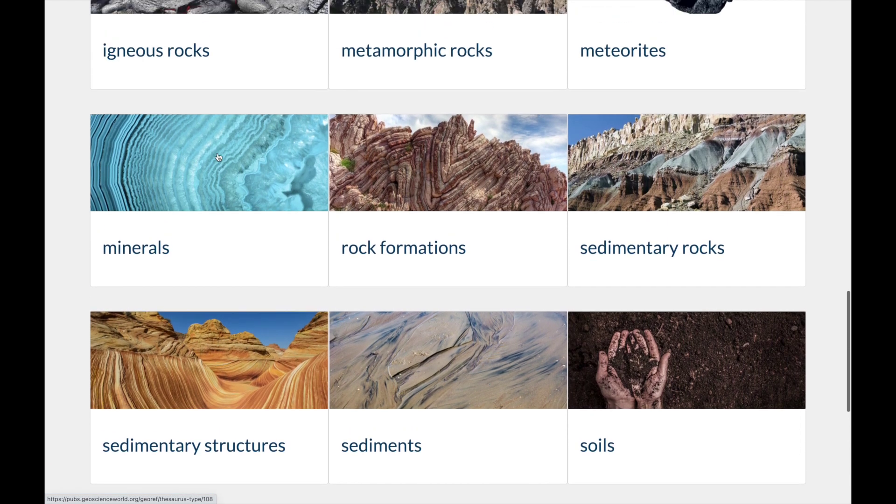
pyautogui.scroll(9, 217, 154)
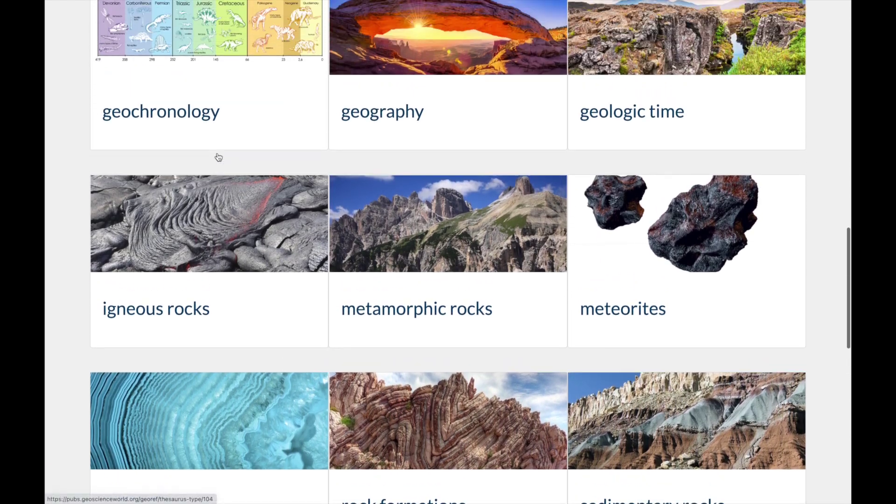
pyautogui.scroll(7, 218, 158)
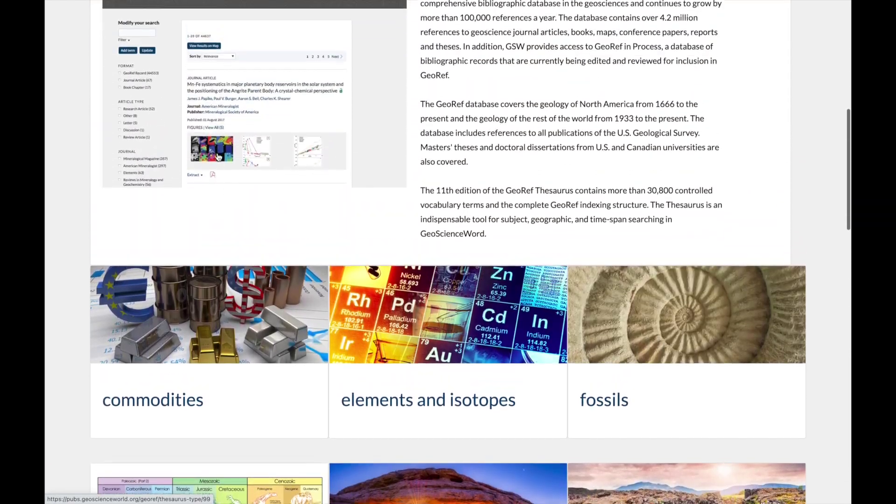
pyautogui.scroll(4, 217, 154)
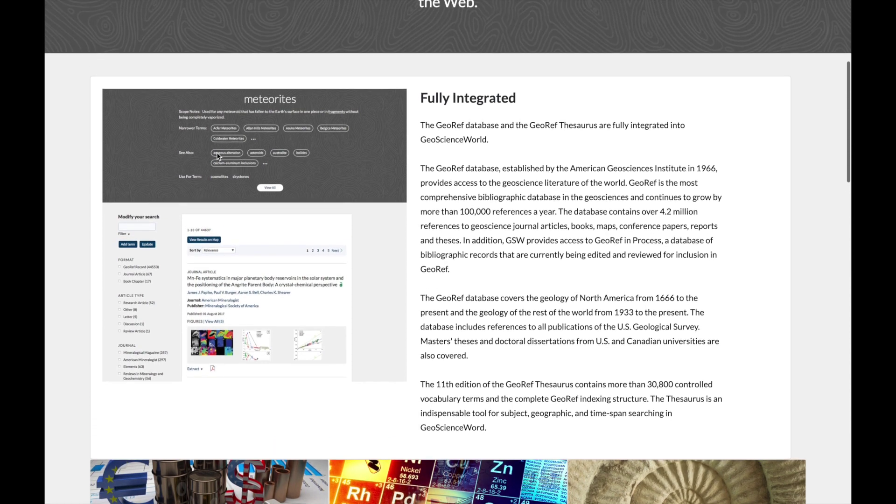
pyautogui.scroll(3, 217, 154)
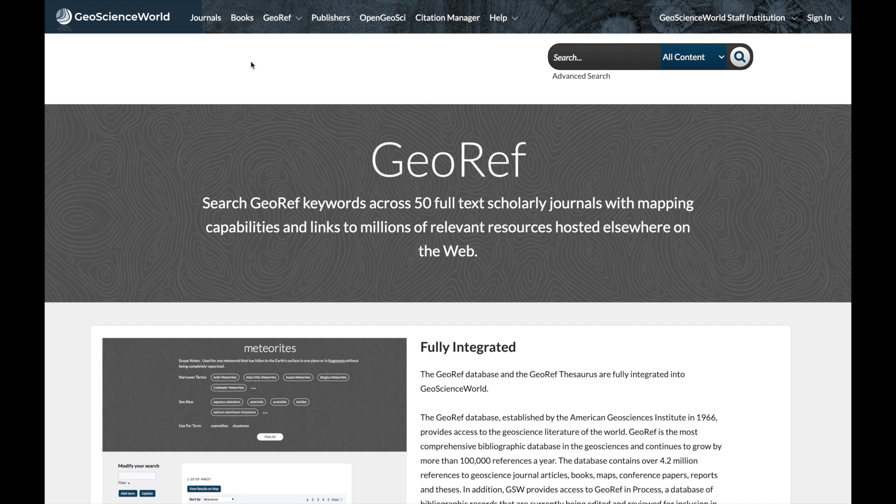
# Open 'Thesaurus - Geographic Terms' from the GeoRef menu and skim the Africa-to-Western Hemisphere list
pyautogui.click(299, 19)
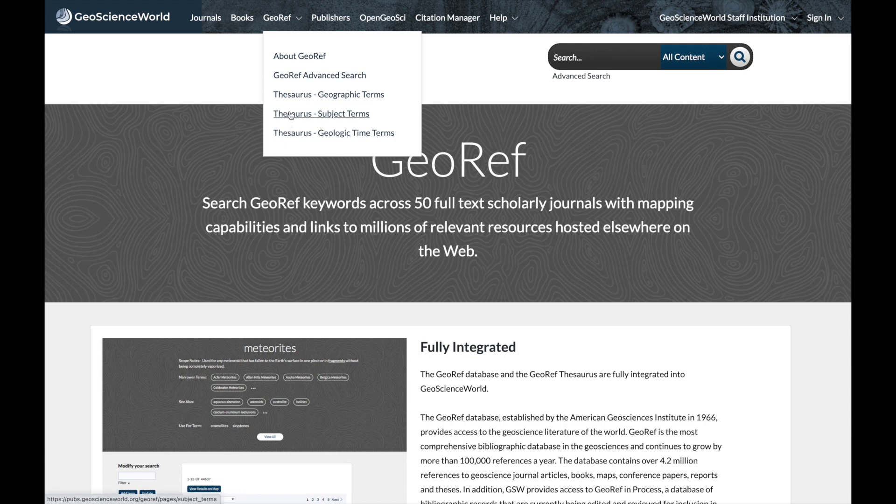
pyautogui.click(290, 95)
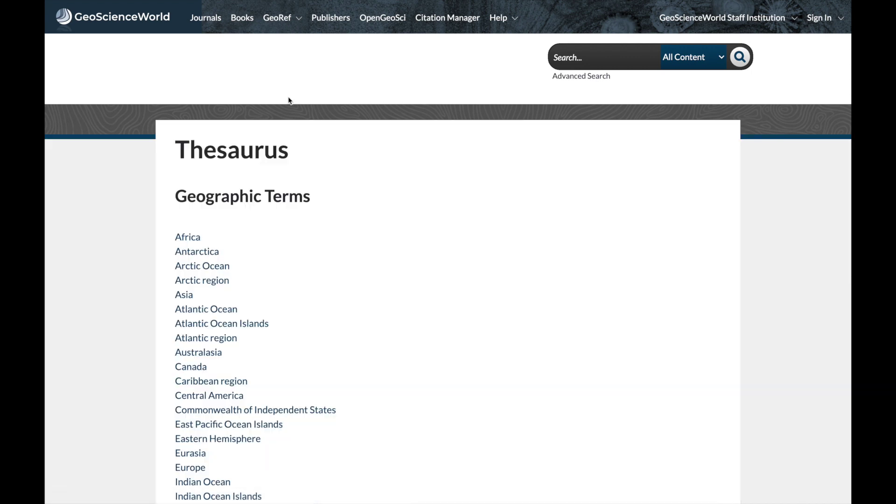
pyautogui.scroll(-3, 289, 100)
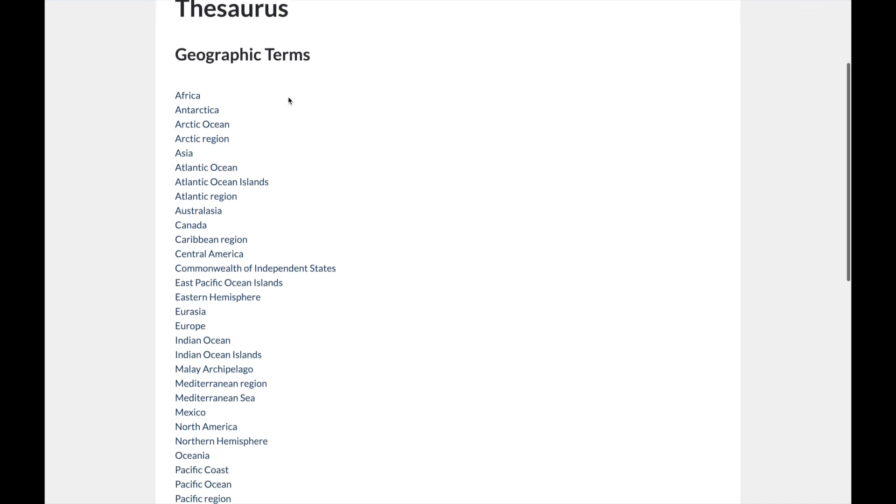
pyautogui.scroll(-3, 288, 99)
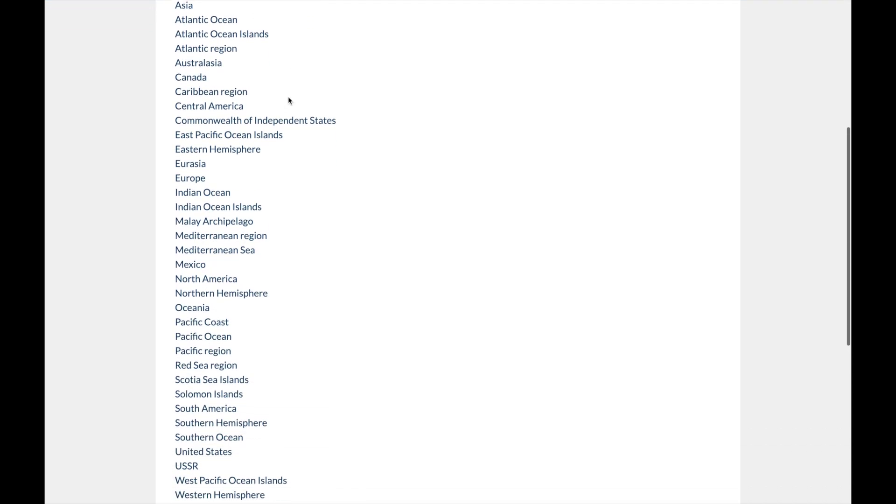
pyautogui.scroll(4, 288, 100)
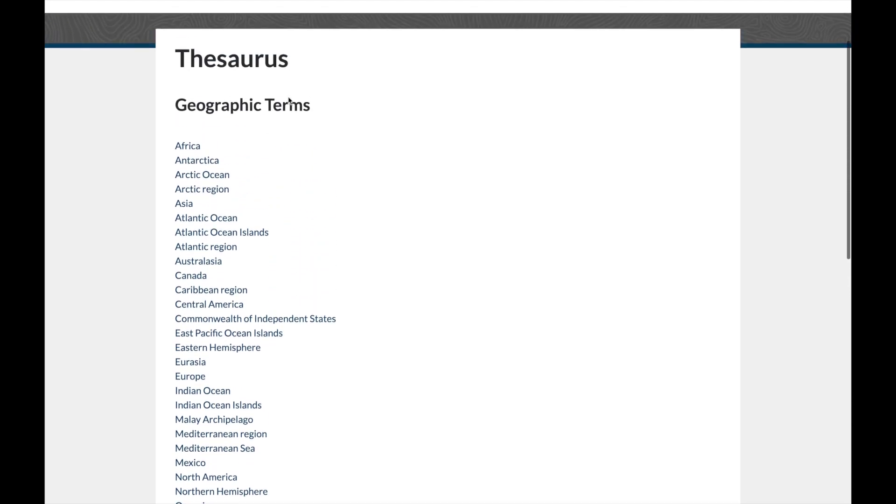
pyautogui.click(210, 160)
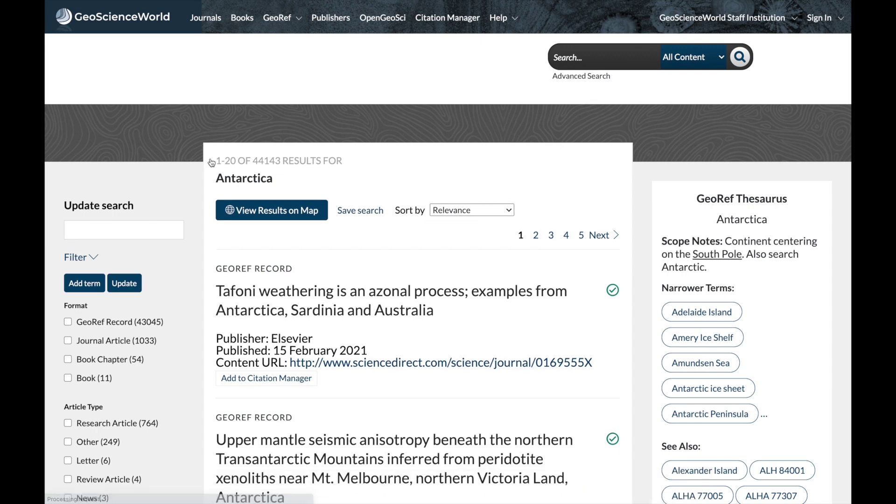
pyautogui.scroll(-2, 158, 268)
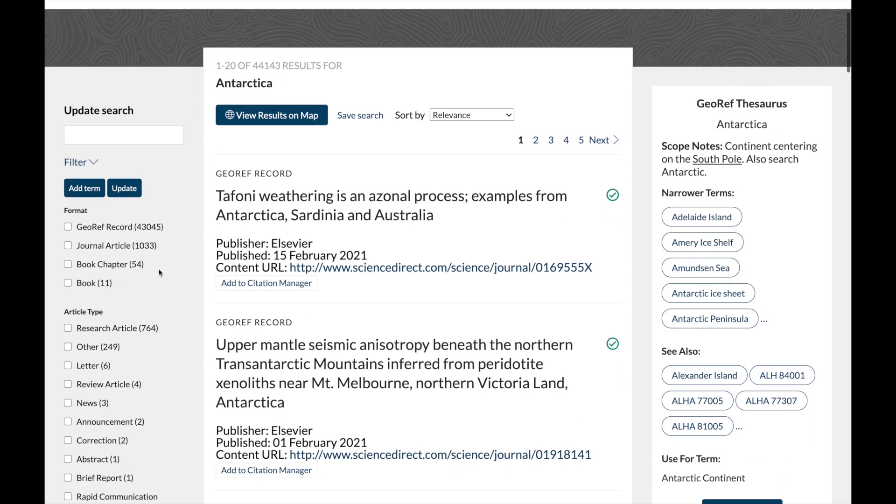
pyautogui.scroll(-3, 159, 272)
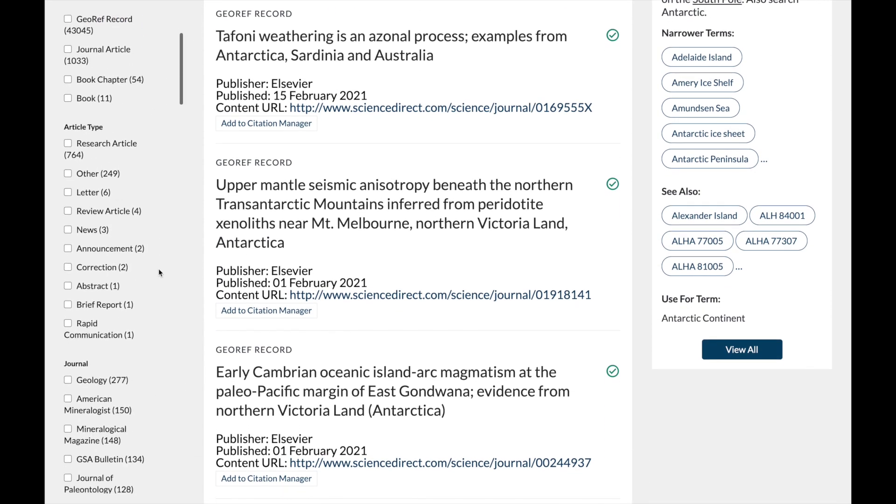
pyautogui.scroll(-5, 159, 271)
pyautogui.scroll(6, 159, 272)
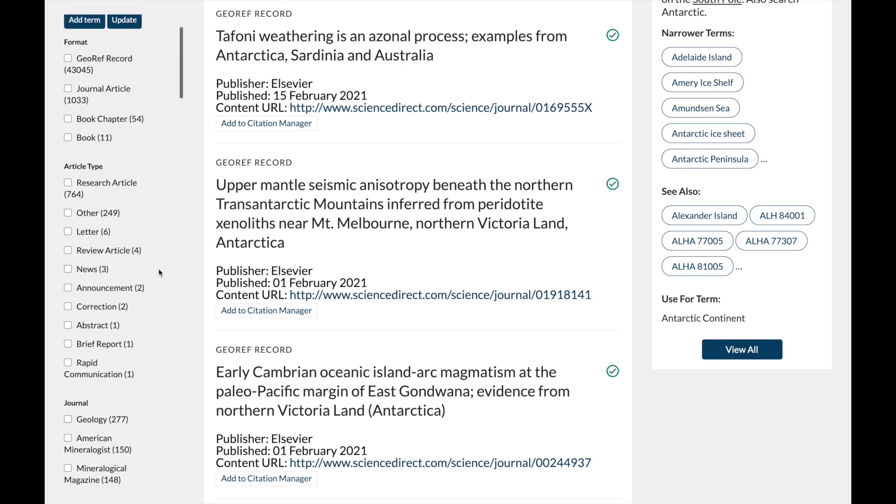
pyautogui.scroll(3, 159, 273)
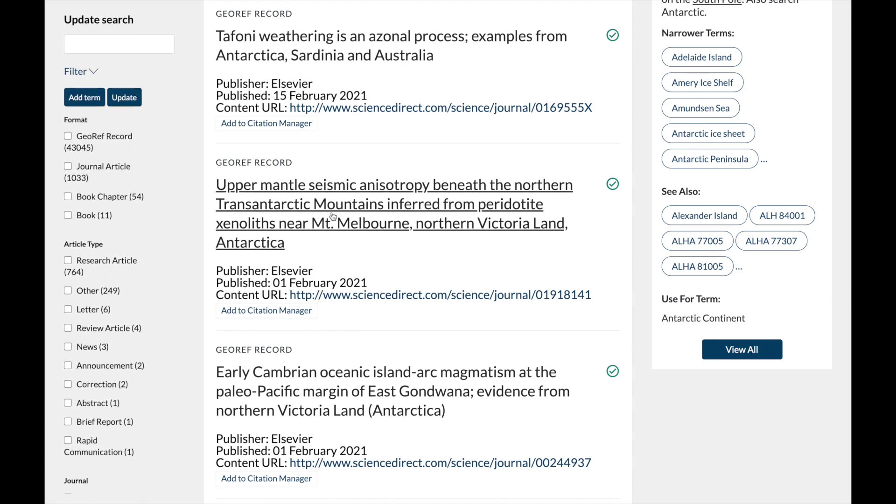
pyautogui.scroll(2, 334, 217)
pyautogui.scroll(3, 335, 216)
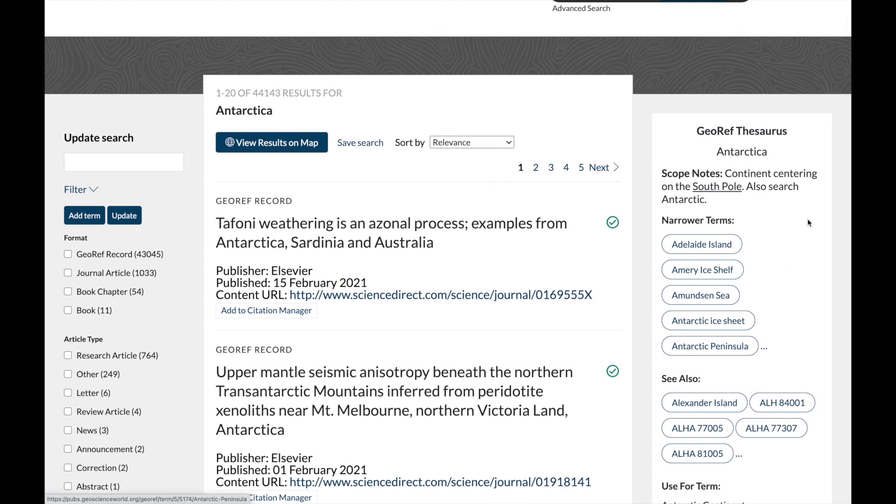
pyautogui.click(673, 293)
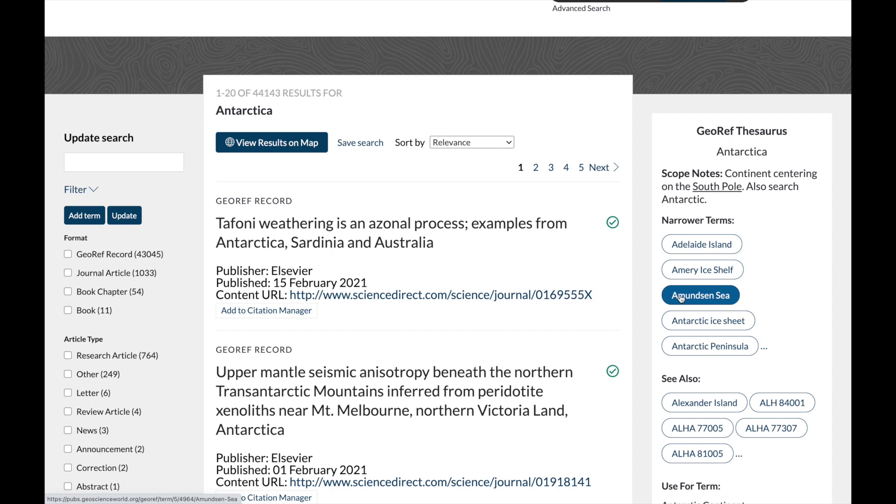
# Load the 426 results for the narrower term Amundsen Sea under Antarctica
pyautogui.click(681, 298)
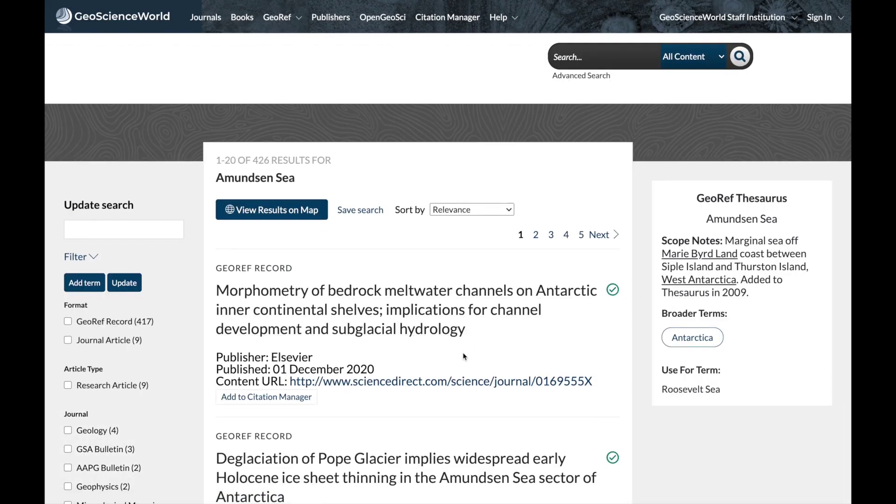
pyautogui.scroll(-2, 464, 356)
pyautogui.scroll(2, 463, 345)
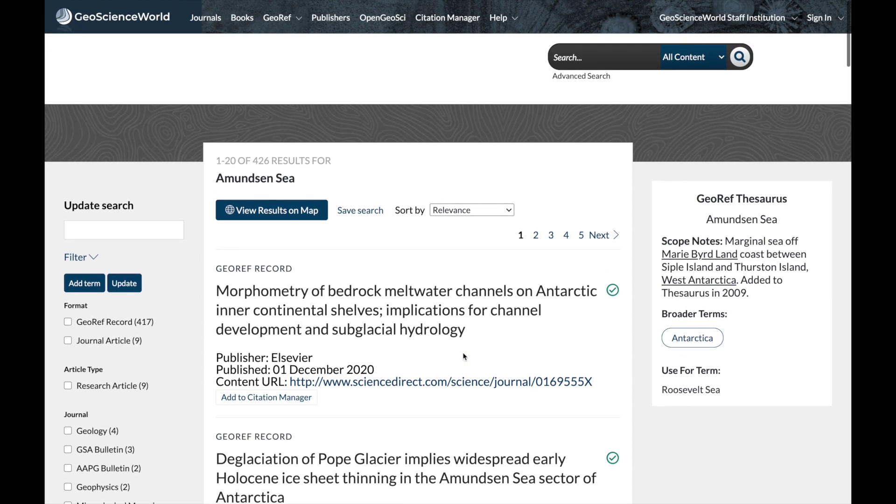
# Add the bedrock meltwater channels article to the Citation Manager, then go to GeoRef Advanced Search
pyautogui.click(465, 298)
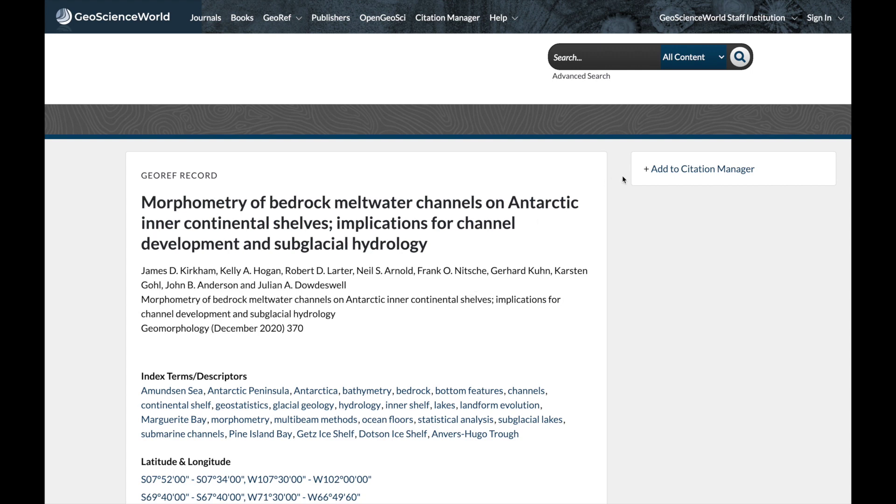
pyautogui.click(663, 172)
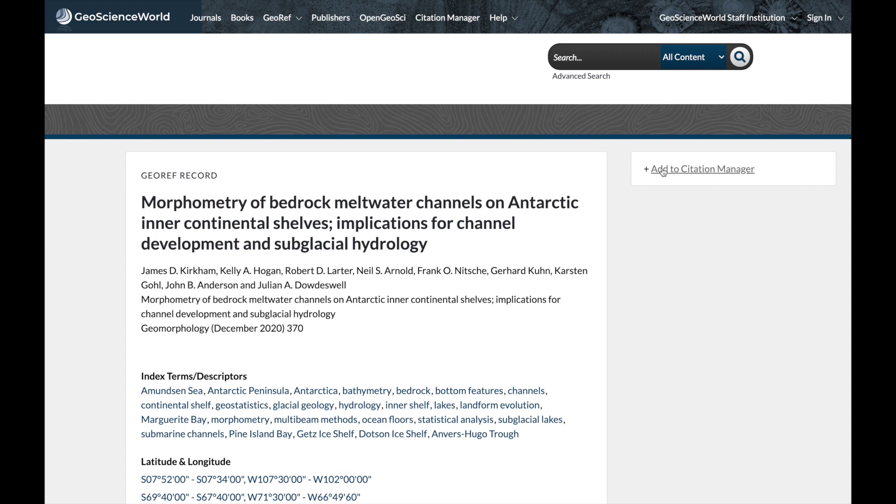
pyautogui.click(444, 22)
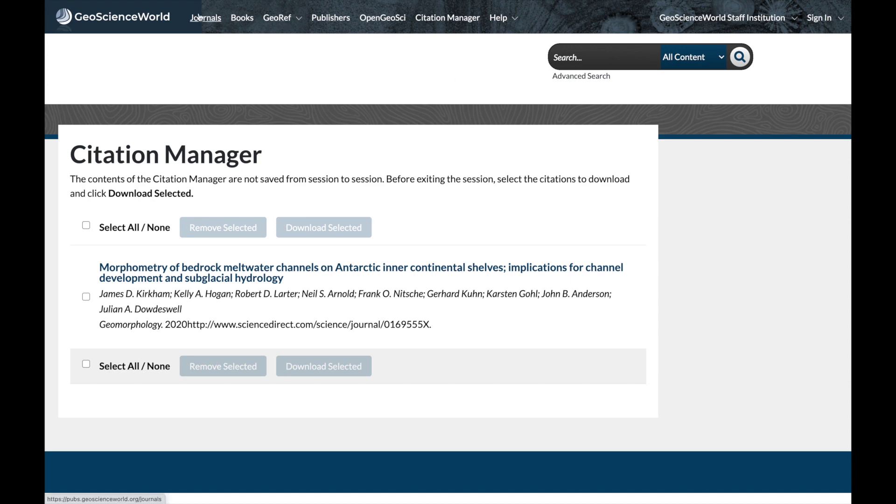
pyautogui.click(275, 18)
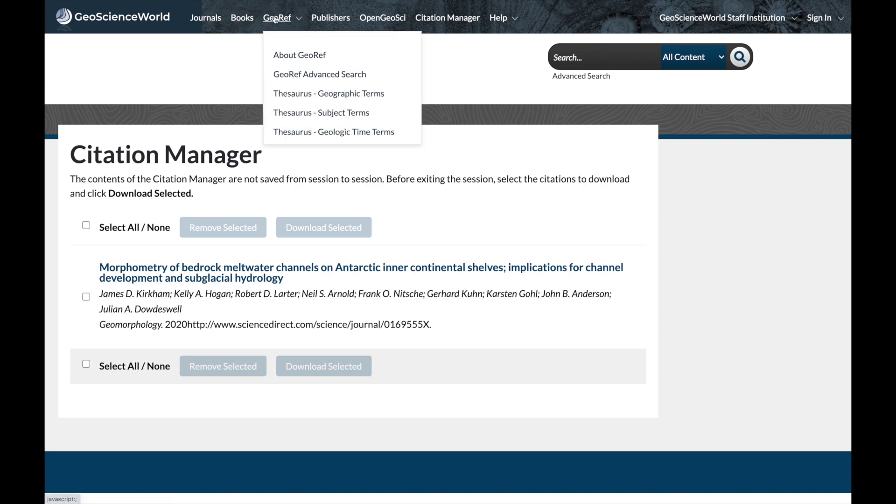
pyautogui.click(283, 75)
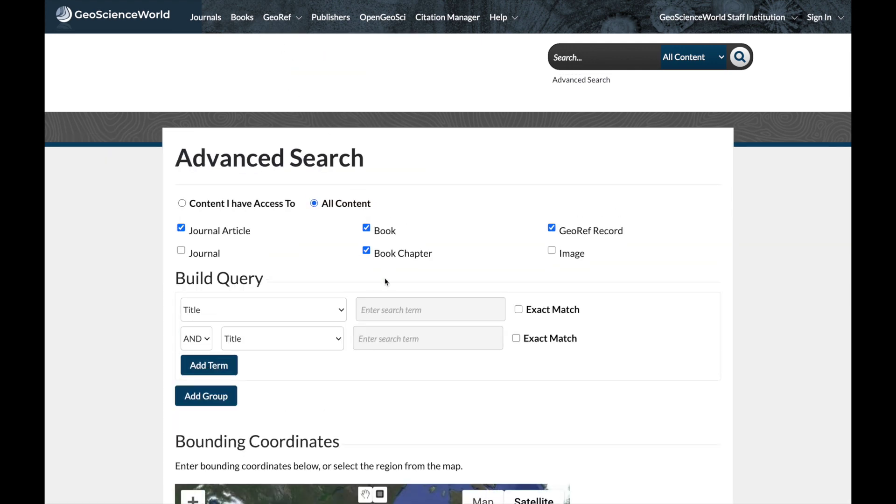
# Enter 'earthquakes' as the Title search term
pyautogui.click(375, 303)
pyautogui.write('ear')
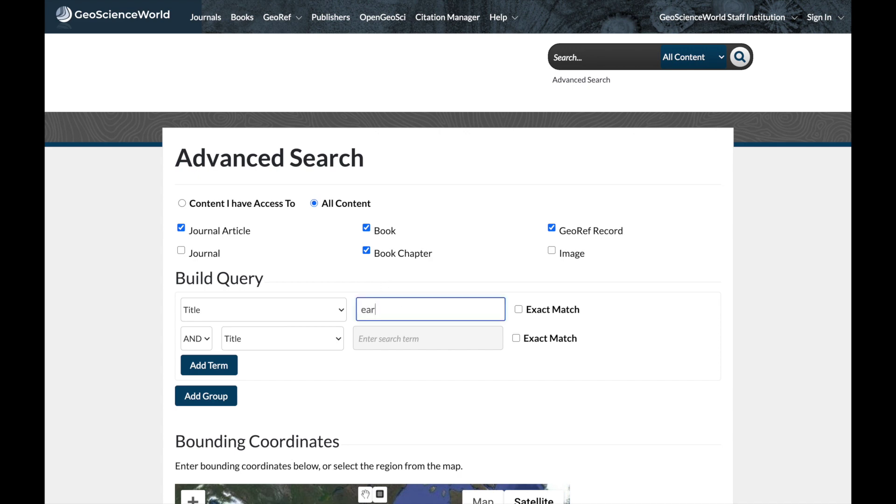
pyautogui.write('thquakes')
pyautogui.scroll(-4, 448, 251)
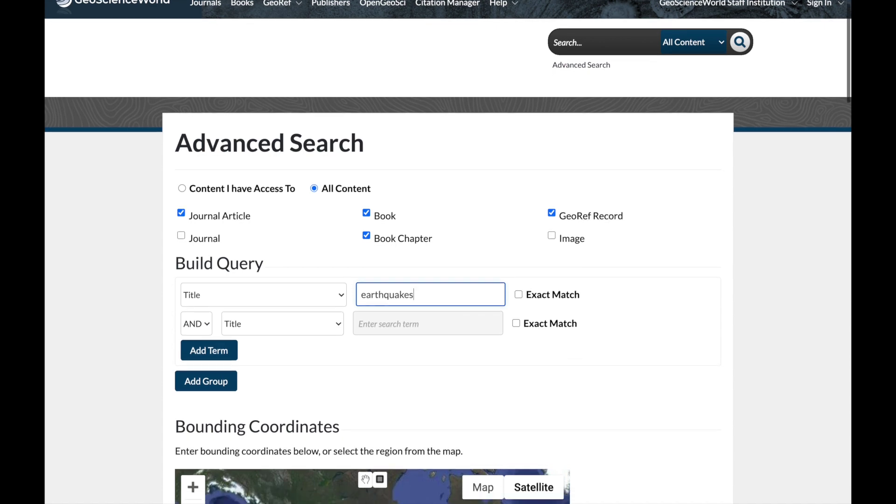
pyautogui.scroll(-2, 282, 282)
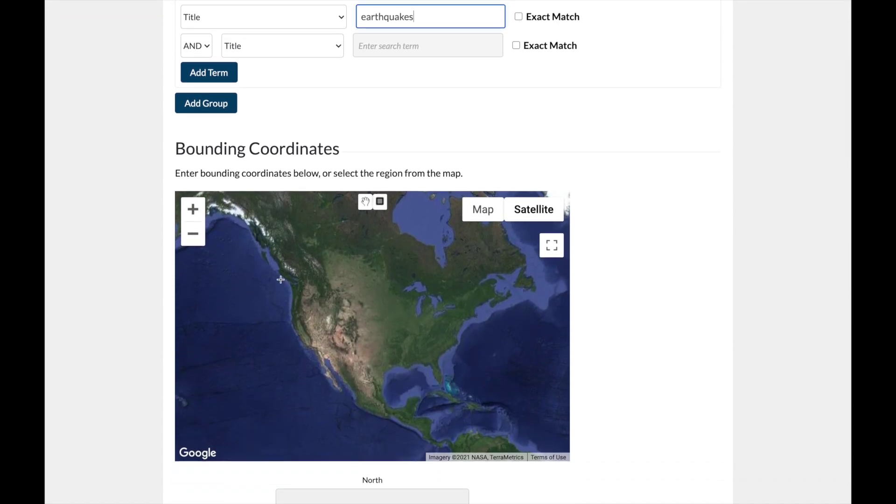
# Limit the search to a Pacific Northwest bounding box and show the 2095 results on a map
pyautogui.moveTo(282, 279); pyautogui.dragTo(322, 328)
pyautogui.scroll(-7, 372, 373)
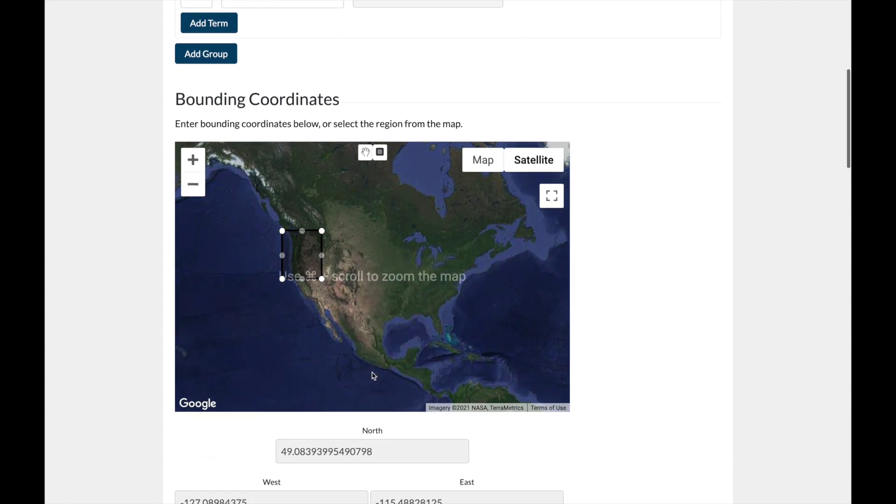
pyautogui.scroll(-12, 373, 375)
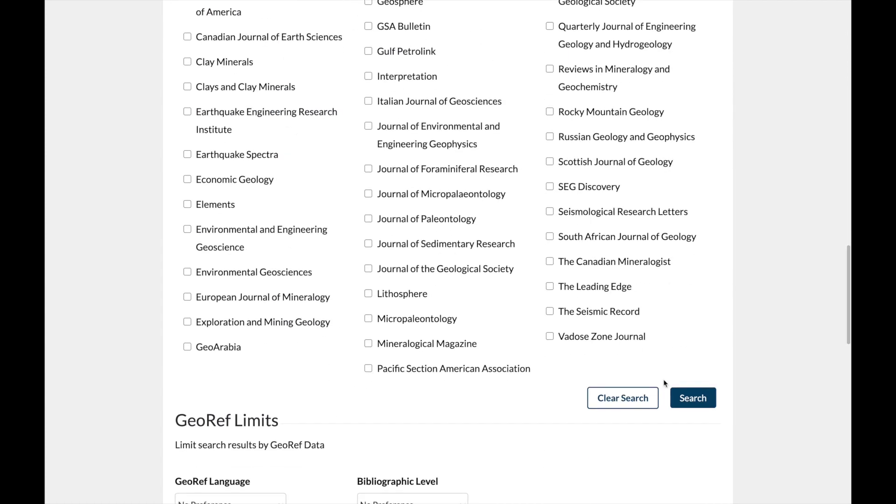
pyautogui.click(682, 398)
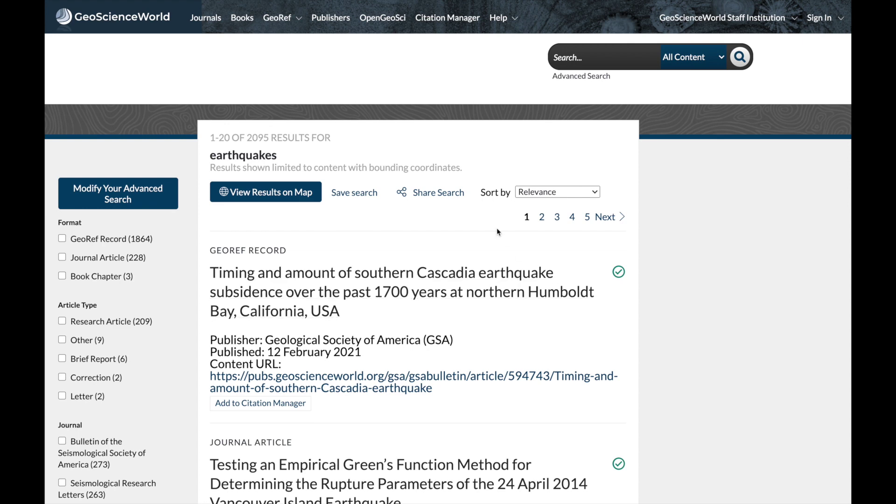
pyautogui.click(286, 193)
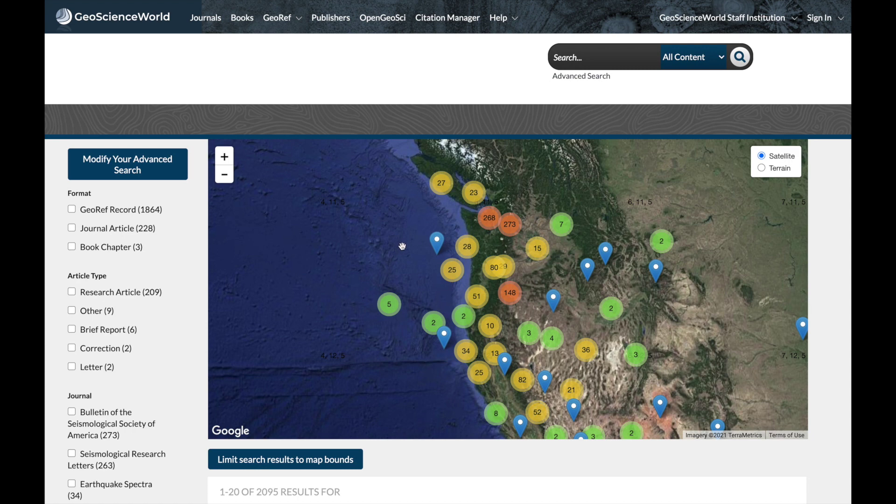
# Preview article titles at an offshore Northern California pin and an inland pin
pyautogui.moveTo(438, 244)
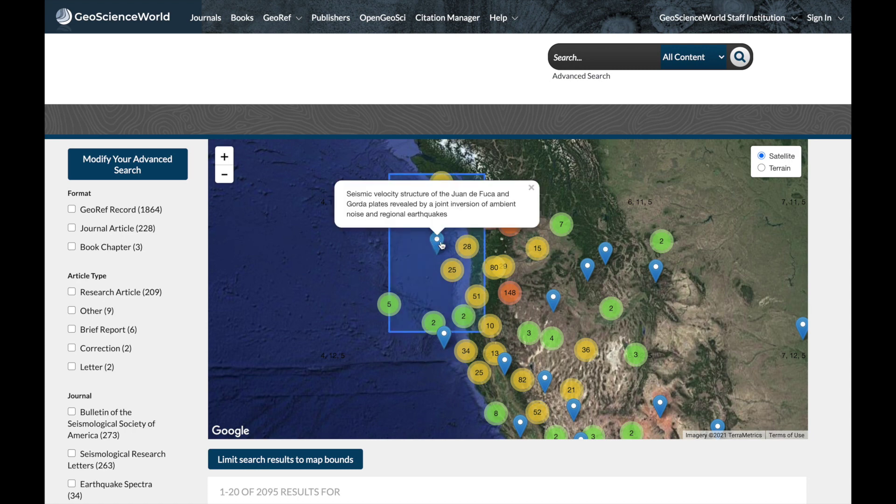
pyautogui.click(444, 336)
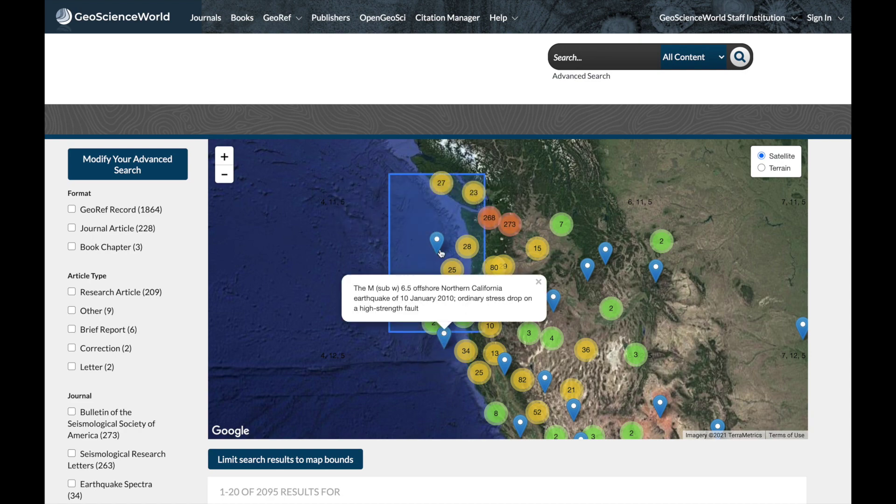
pyautogui.click(555, 301)
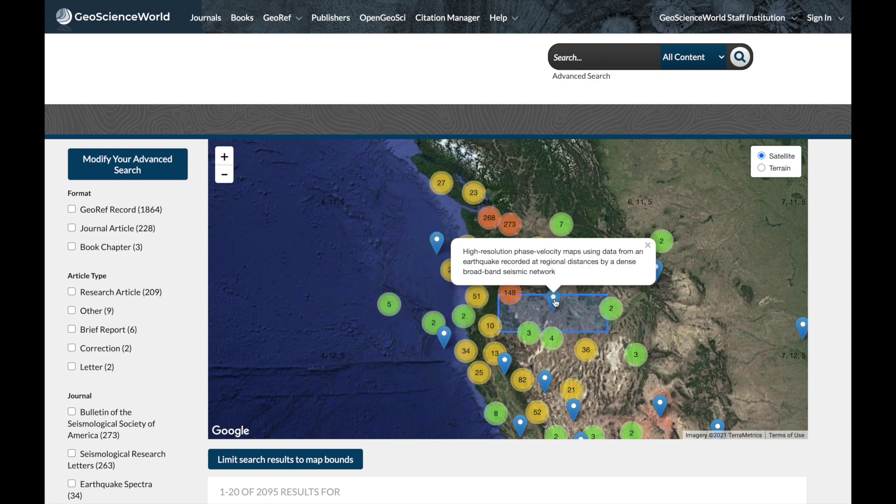